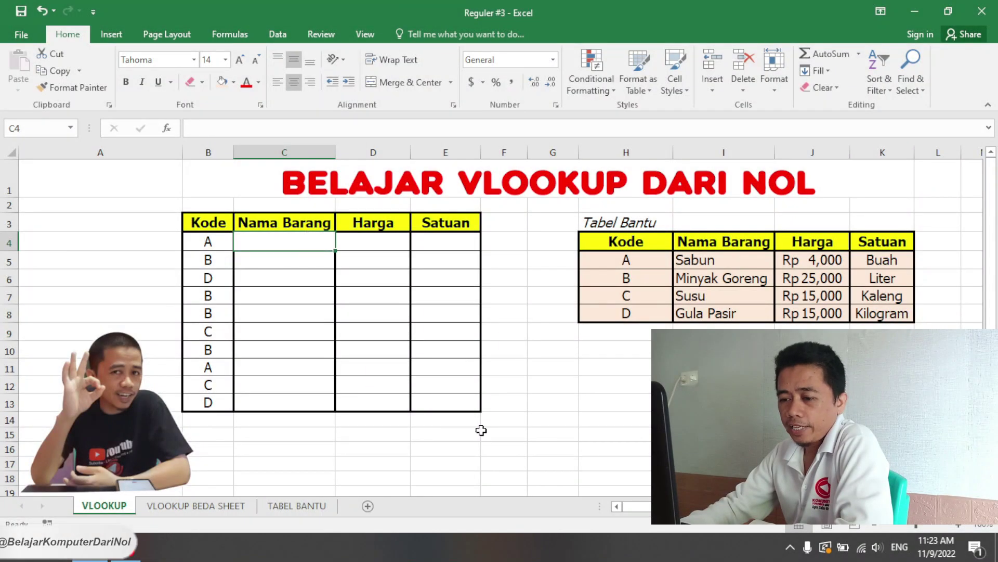
- Survey the BELAJAR VLOOKUP DARI NOL sheet and its main table from Kode to Satuan
{"action": "left_click", "coordinate": [536, 372]}
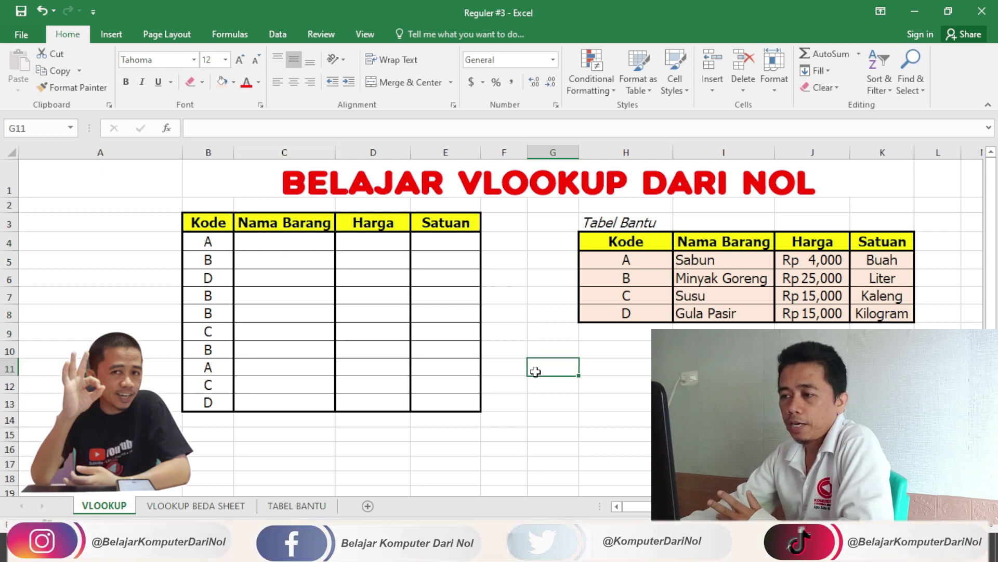
{"action": "left_click", "coordinate": [551, 192]}
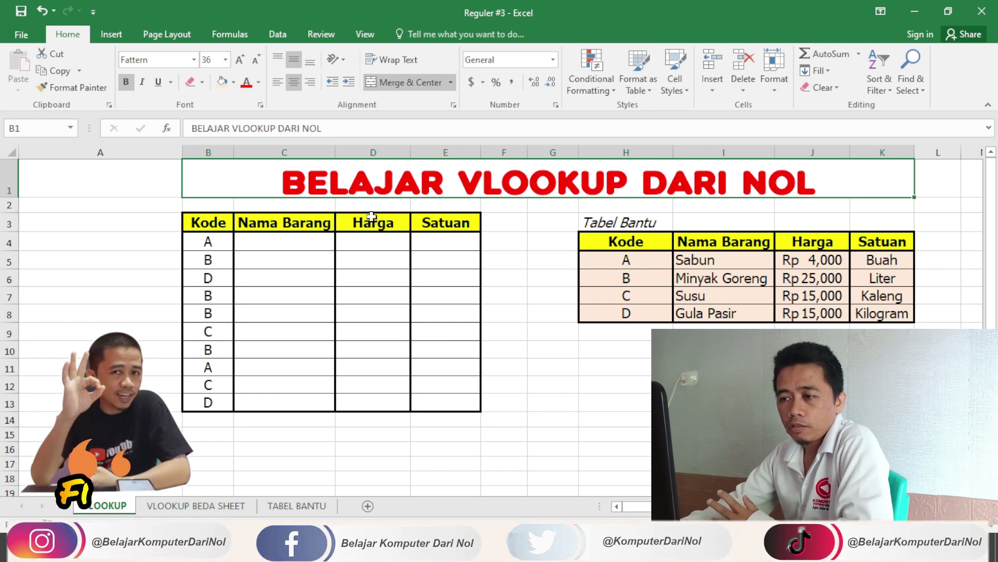
{"action": "left_click_drag", "start_coordinate": [376, 192], "coordinate": [380, 405]}
{"action": "left_click", "coordinate": [387, 436]}
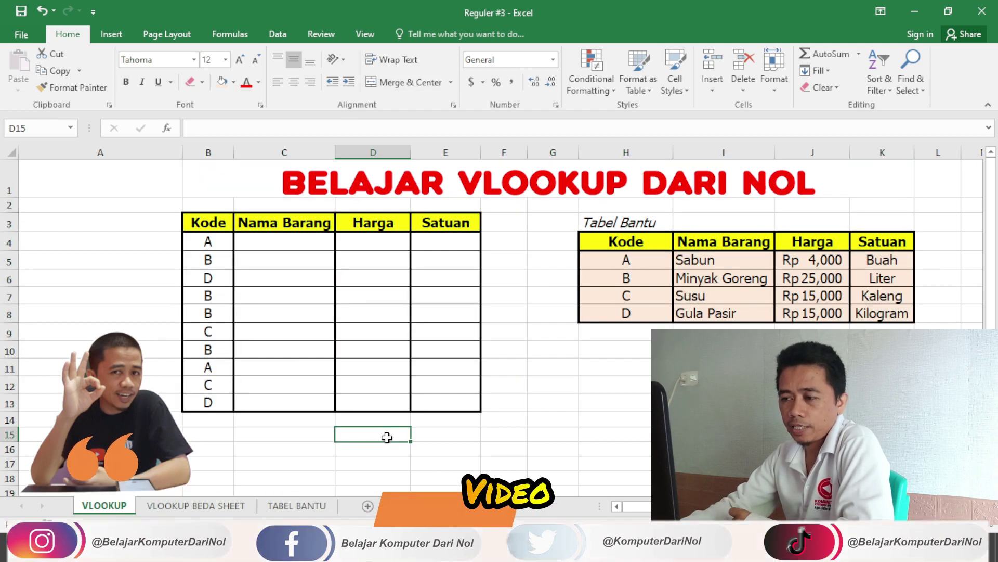
{"action": "left_click", "coordinate": [539, 286]}
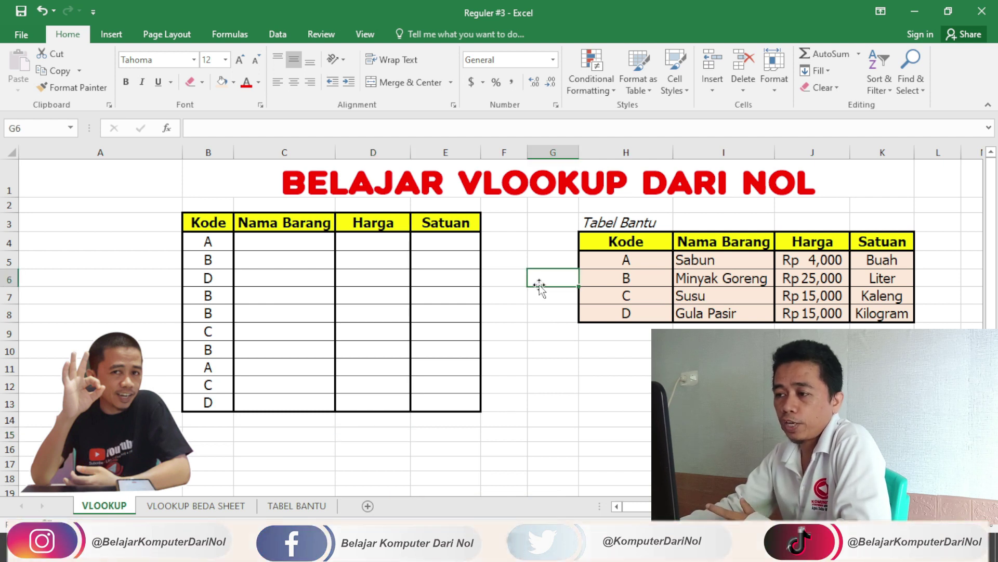
{"action": "left_click", "coordinate": [565, 384]}
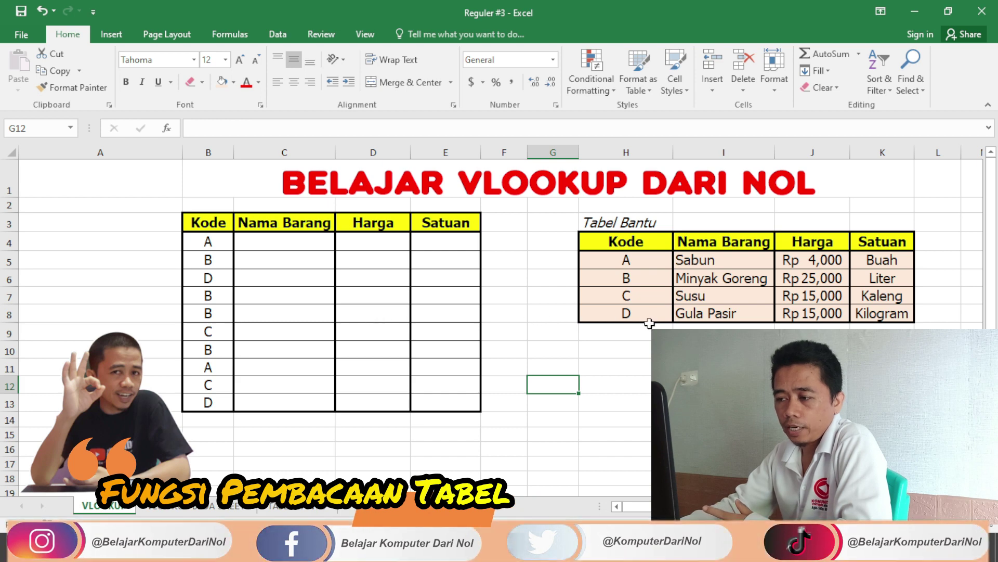
{"action": "left_click", "coordinate": [532, 347]}
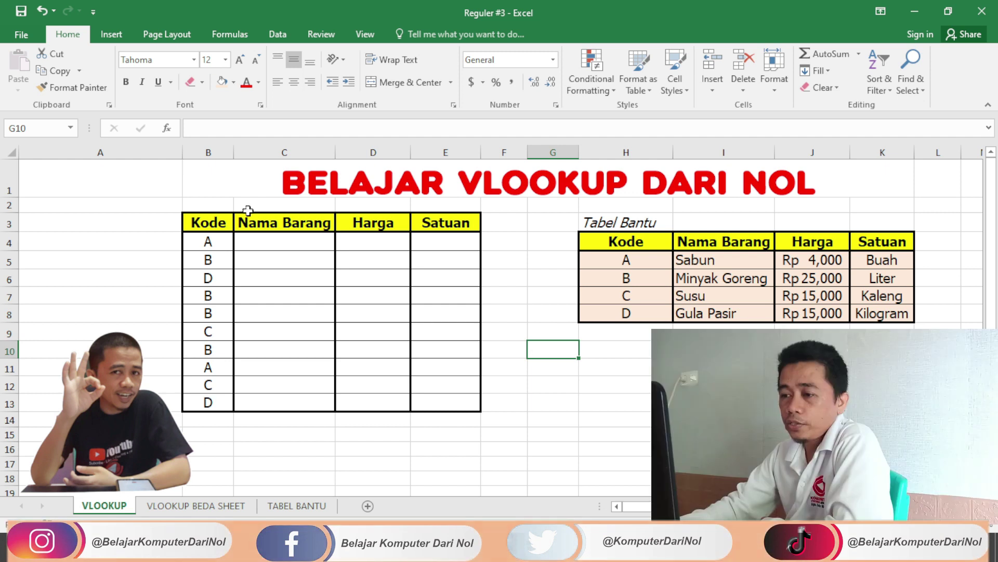
{"action": "left_click", "coordinate": [476, 188]}
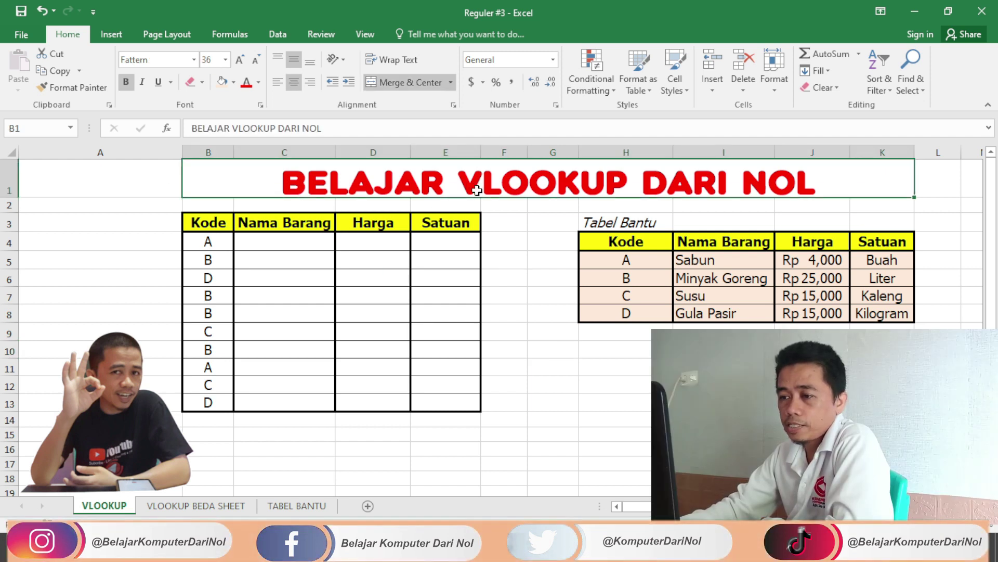
{"action": "left_click_drag", "start_coordinate": [207, 224], "coordinate": [454, 401]}
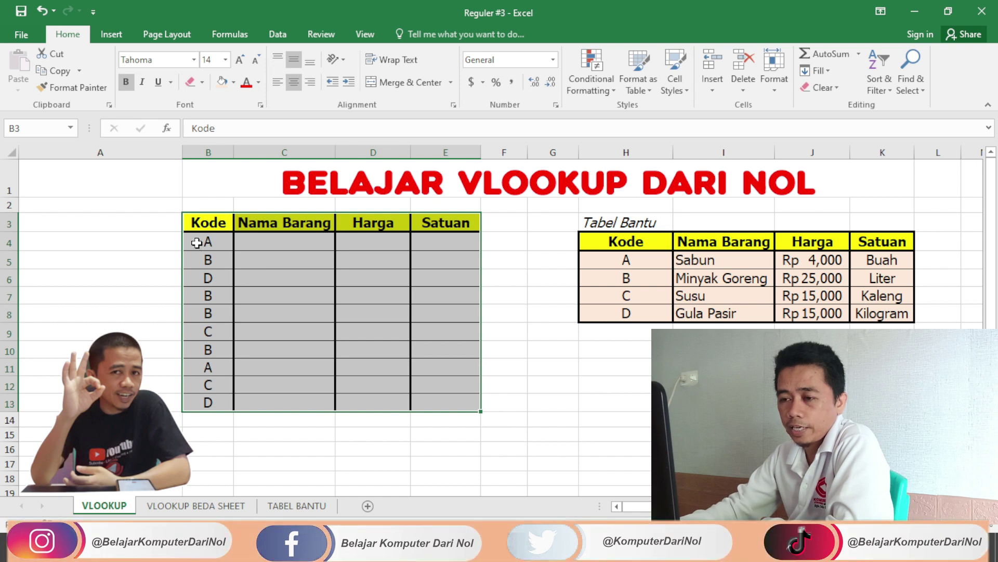
{"action": "left_click_drag", "start_coordinate": [196, 242], "coordinate": [211, 401]}
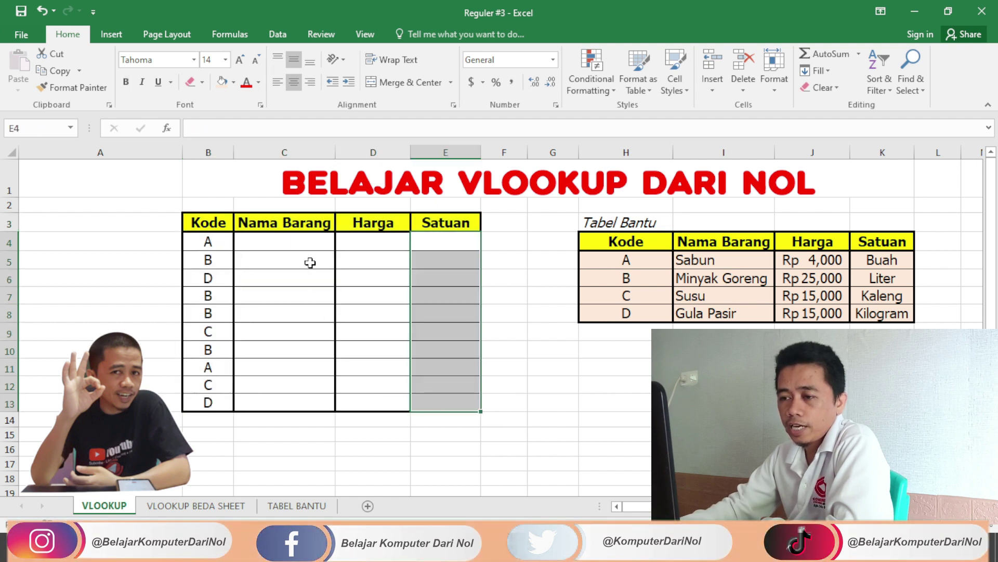
- Review the Tabel Bantu lookup table: Sabun costs 4000, code B costs 25000
{"action": "left_click", "coordinate": [310, 246]}
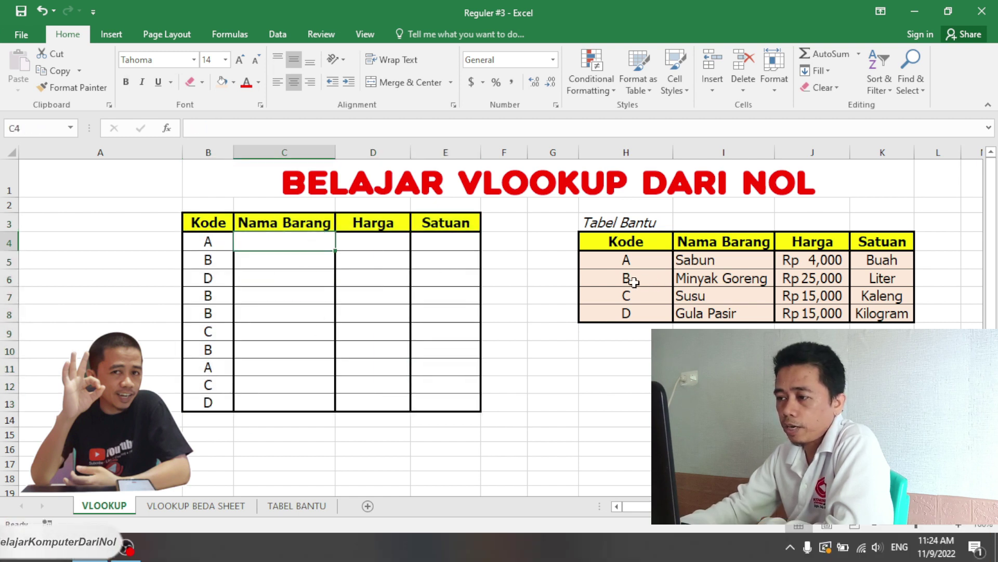
{"action": "left_click", "coordinate": [615, 228]}
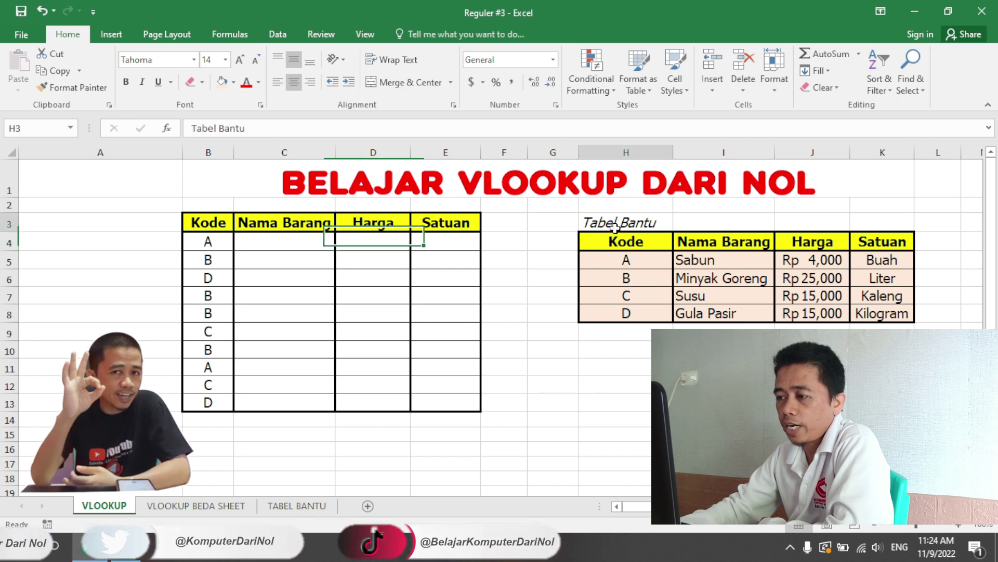
{"action": "left_click_drag", "start_coordinate": [615, 227], "coordinate": [884, 335]}
{"action": "left_click", "coordinate": [812, 368]}
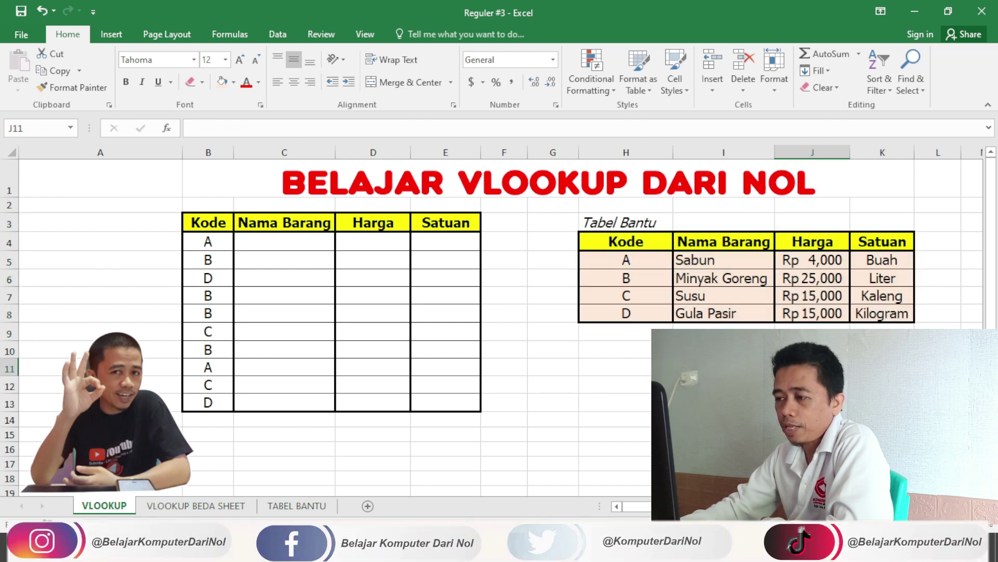
{"action": "left_click", "coordinate": [726, 264]}
{"action": "left_click", "coordinate": [812, 265]}
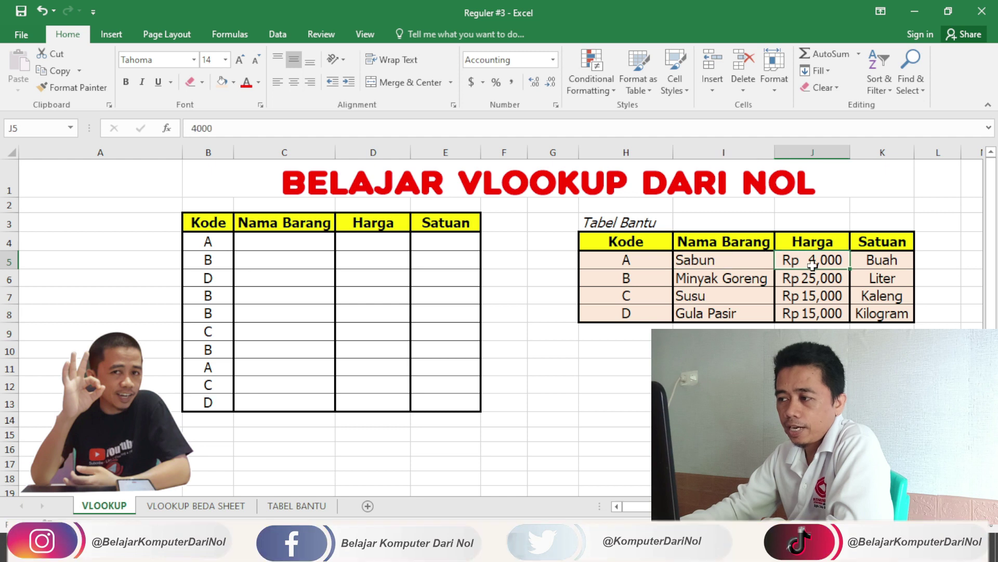
{"action": "left_click", "coordinate": [808, 275]}
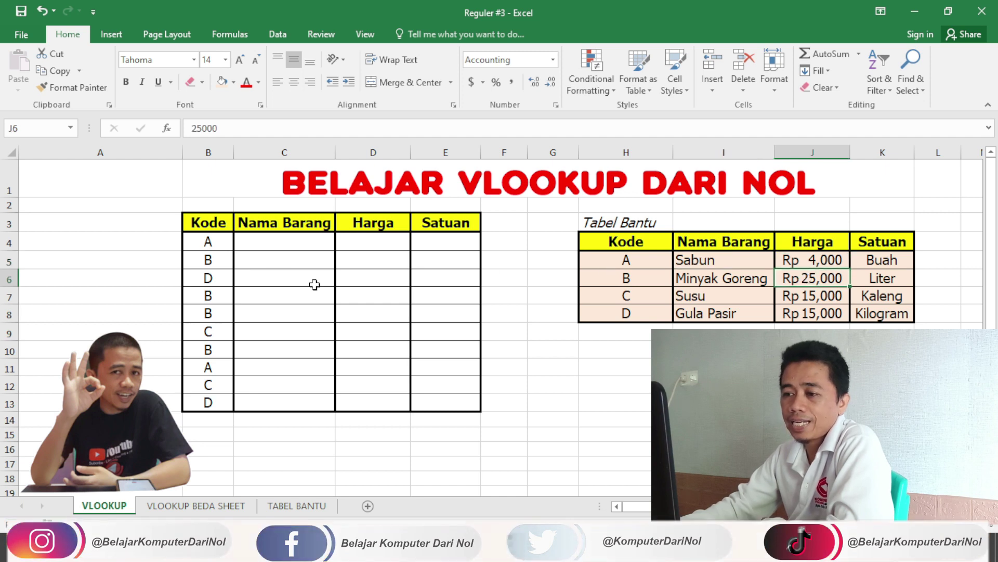
{"action": "left_click_drag", "start_coordinate": [264, 246], "coordinate": [469, 409]}
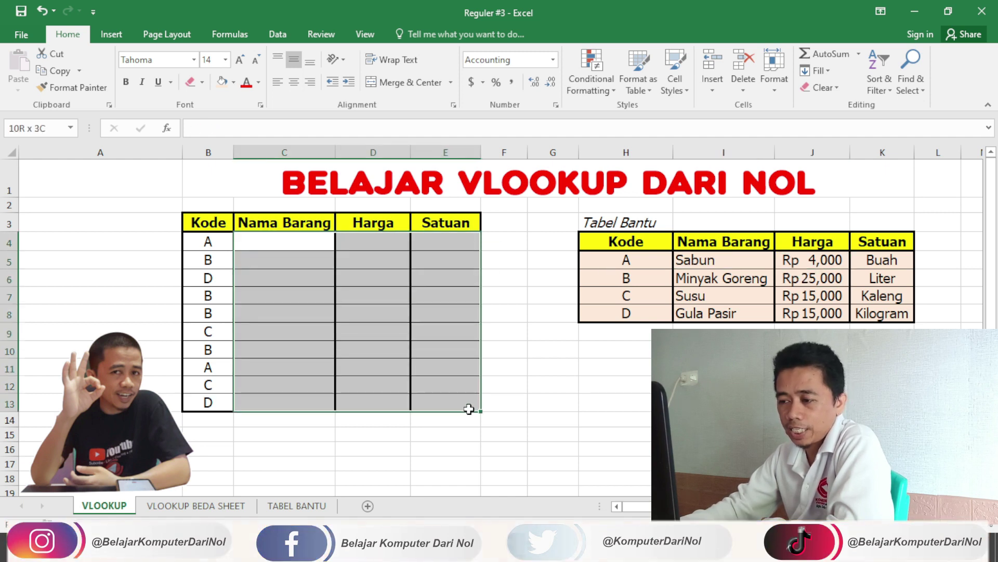
{"action": "left_click", "coordinate": [554, 385]}
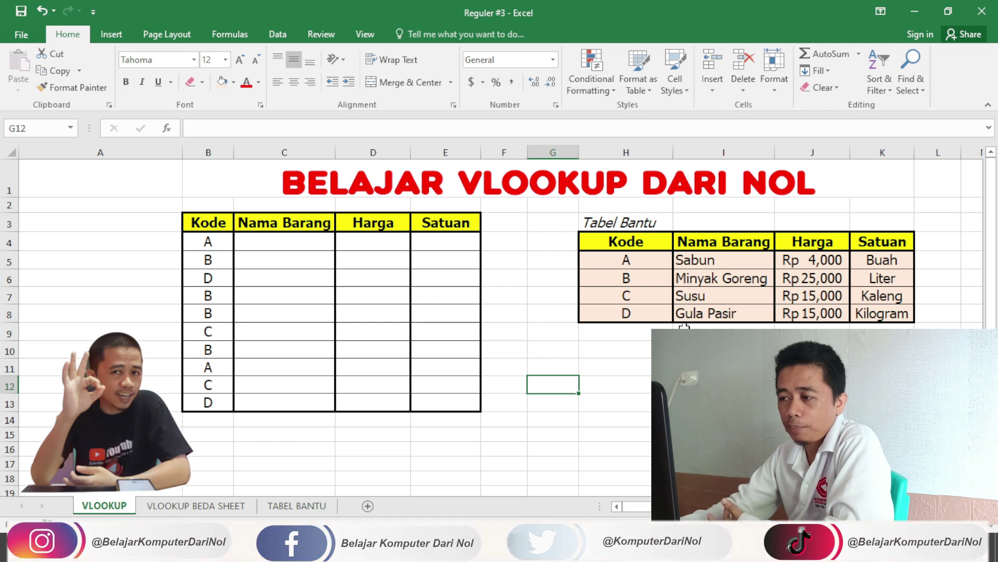
{"action": "mouse_move", "coordinate": [648, 268]}
{"action": "left_mouse_down"}
{"action": "mouse_move", "coordinate": [811, 283]}
{"action": "mouse_move", "coordinate": [860, 319]}
{"action": "left_mouse_up"}
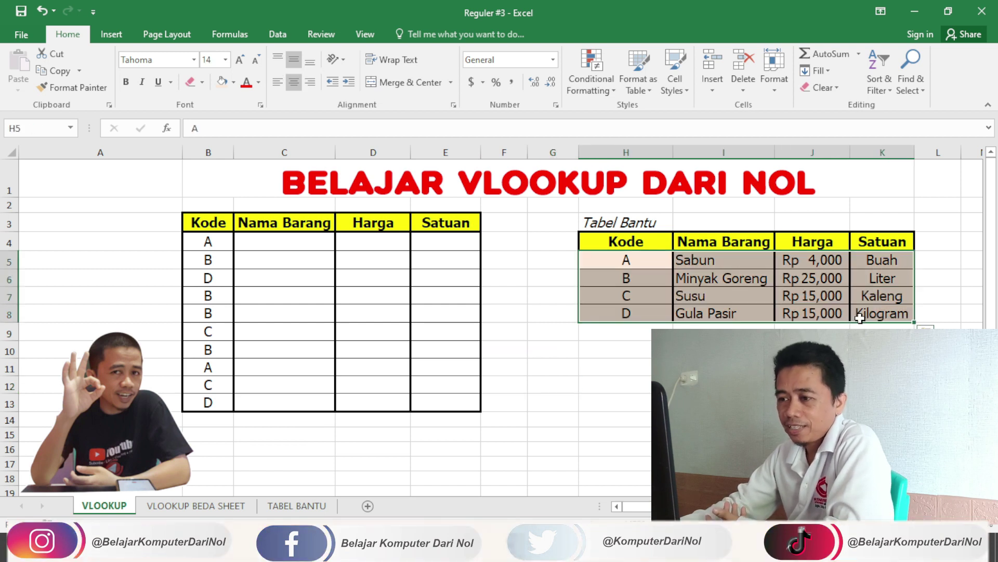
- Highlight Tabel Bantu and its Kode column holding codes A to D
{"action": "left_click", "coordinate": [292, 241]}
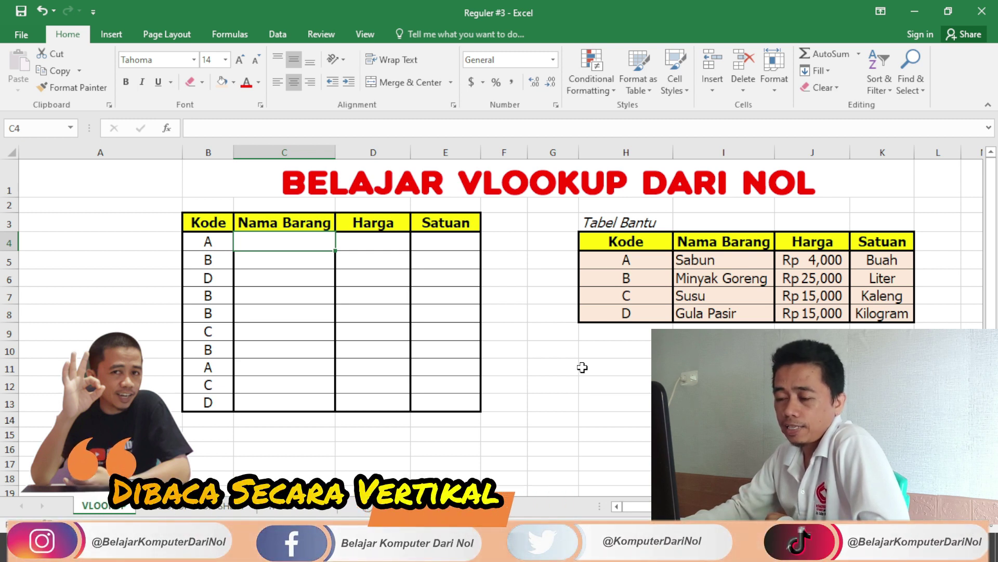
{"action": "left_click_drag", "start_coordinate": [627, 223], "coordinate": [893, 315]}
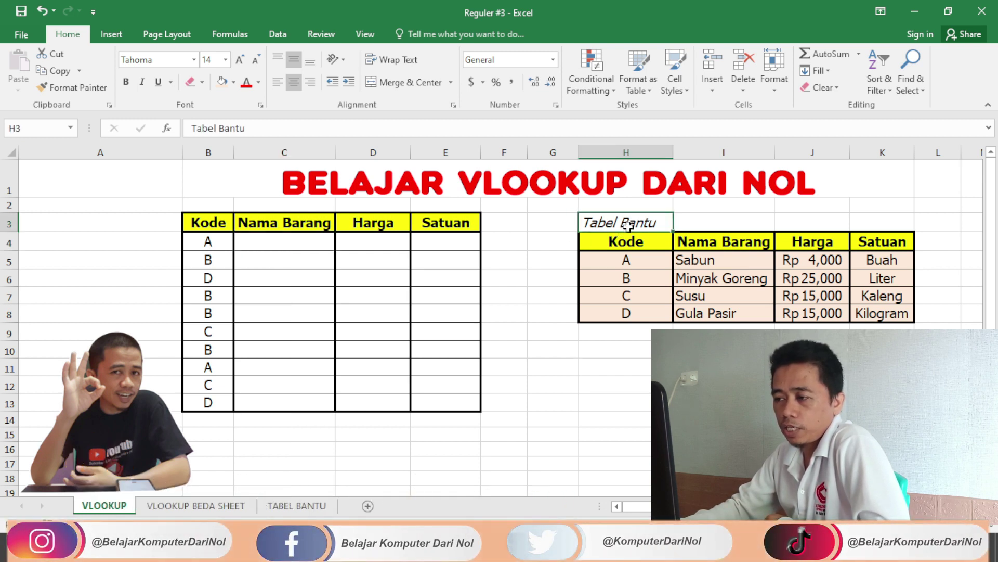
{"action": "left_click", "coordinate": [772, 312]}
{"action": "left_click_drag", "start_coordinate": [643, 240], "coordinate": [650, 315]}
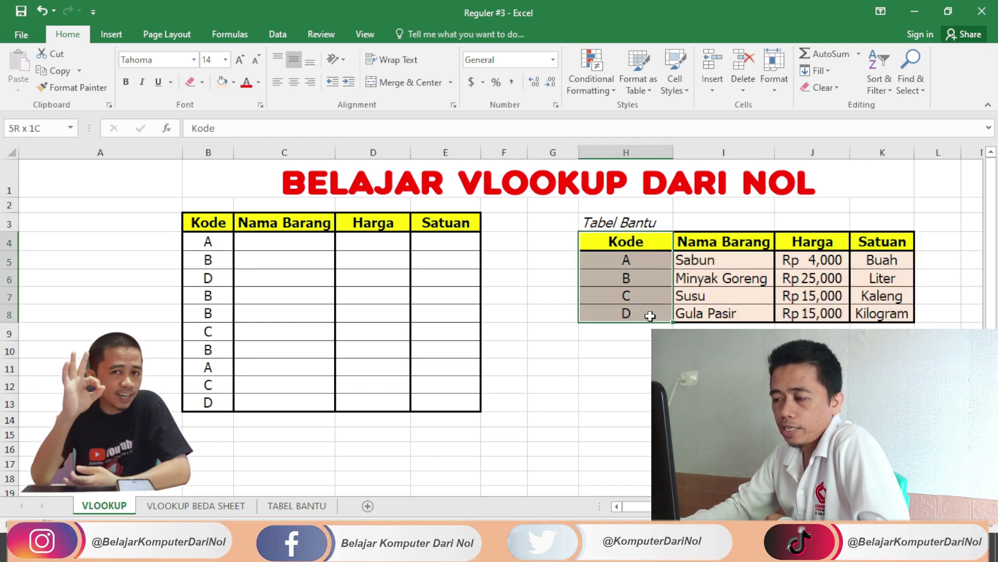
{"action": "left_click", "coordinate": [644, 240]}
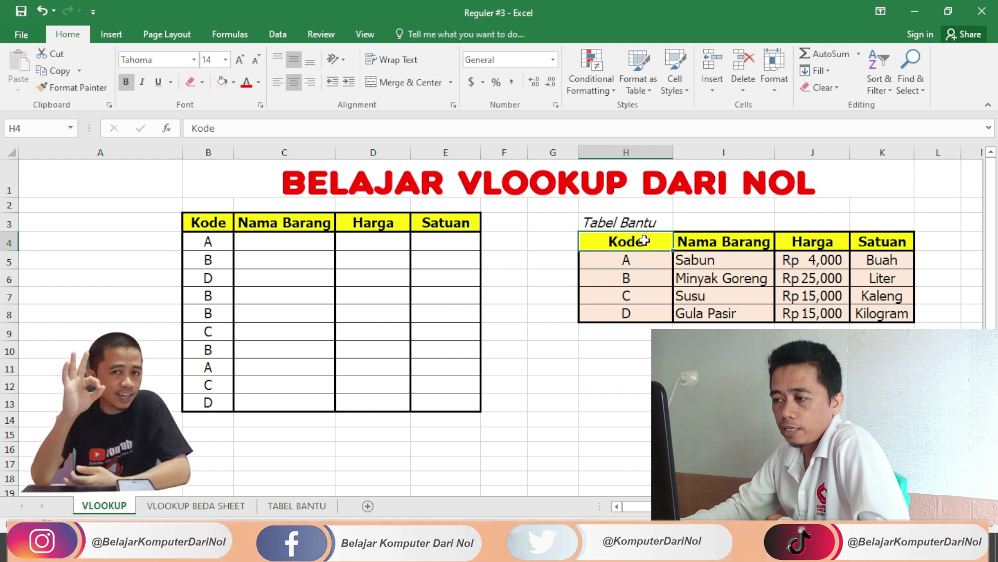
{"action": "left_click_drag", "start_coordinate": [643, 259], "coordinate": [648, 311]}
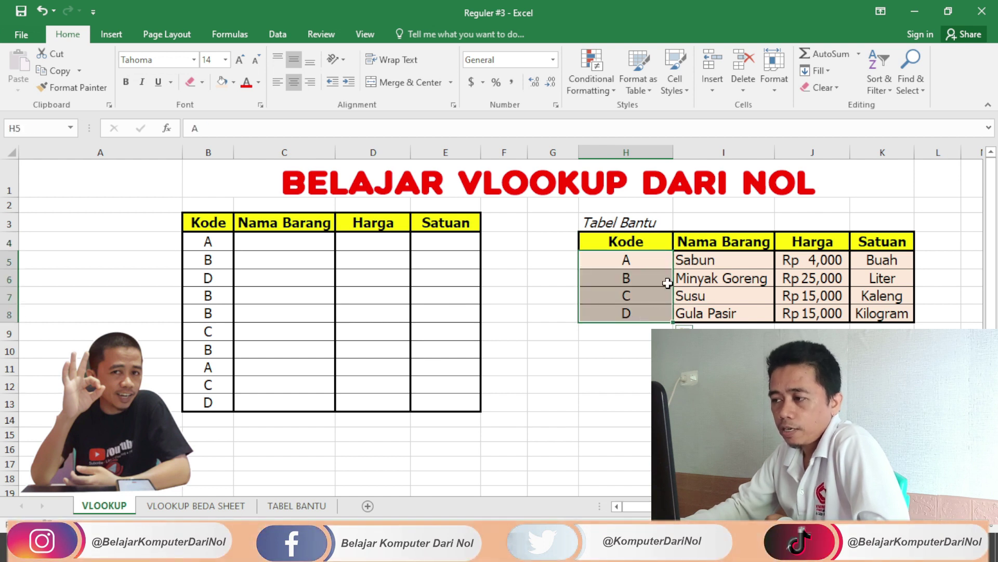
{"action": "left_click", "coordinate": [772, 310]}
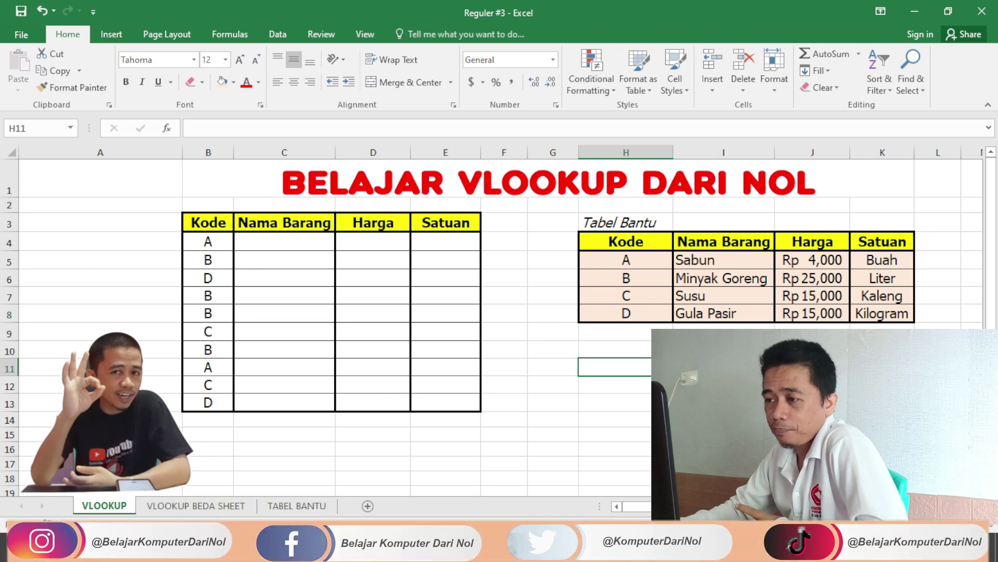
{"action": "left_click_drag", "start_coordinate": [618, 223], "coordinate": [897, 318]}
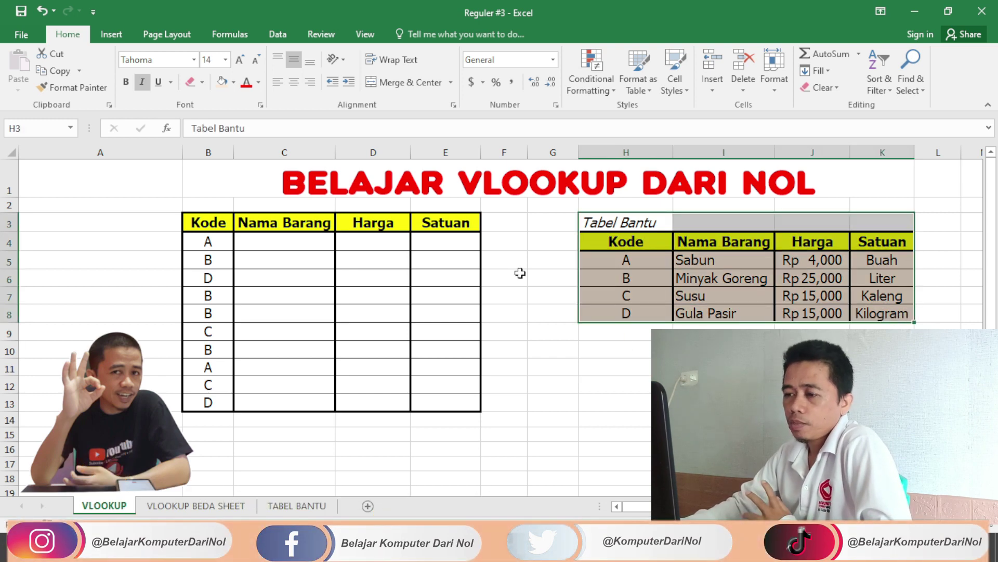
- Start =VLOOKUP in C4 using B4 as the lookup value
{"action": "left_click", "coordinate": [276, 243]}
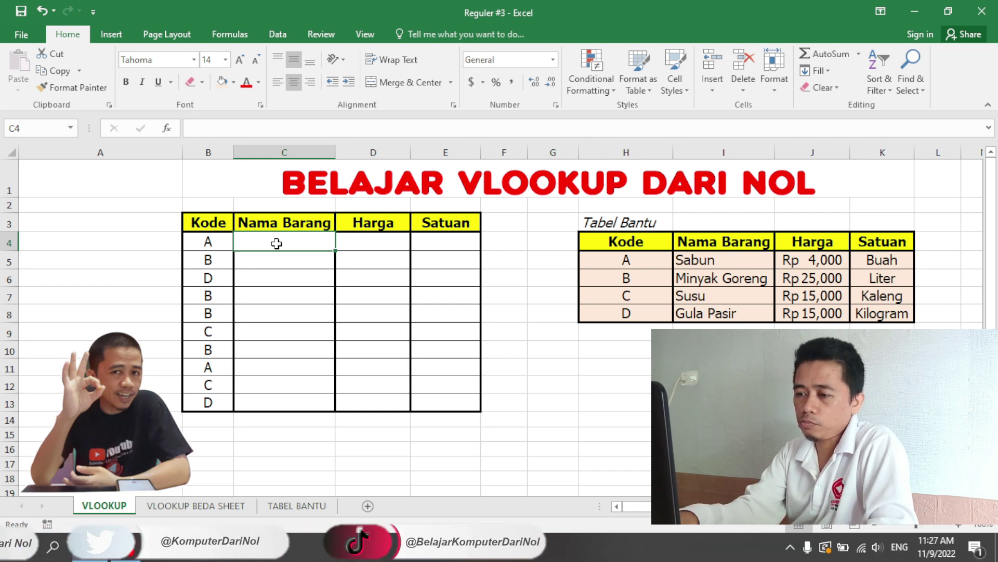
{"action": "type", "text": "=VLO"}
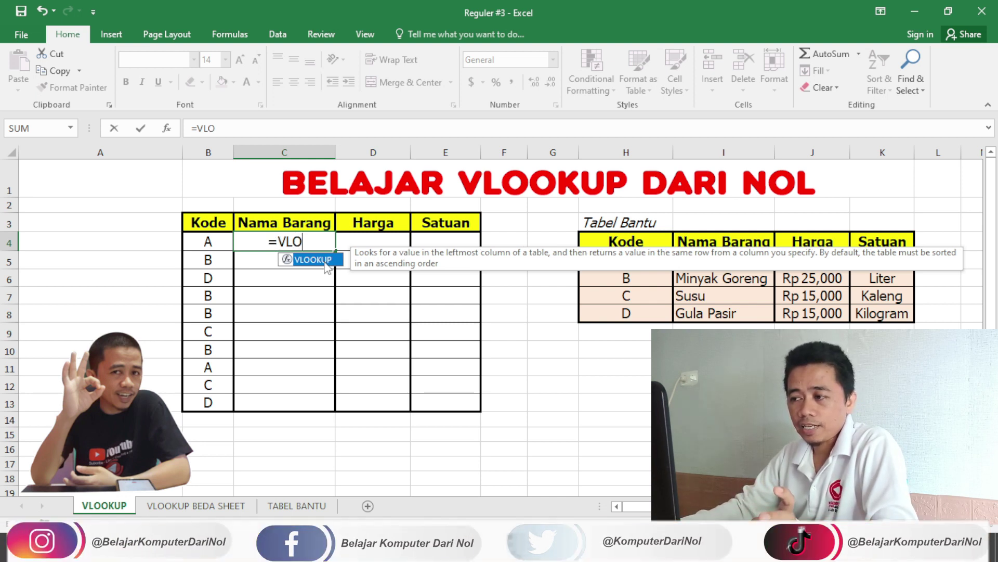
{"action": "key", "text": "Tab"}
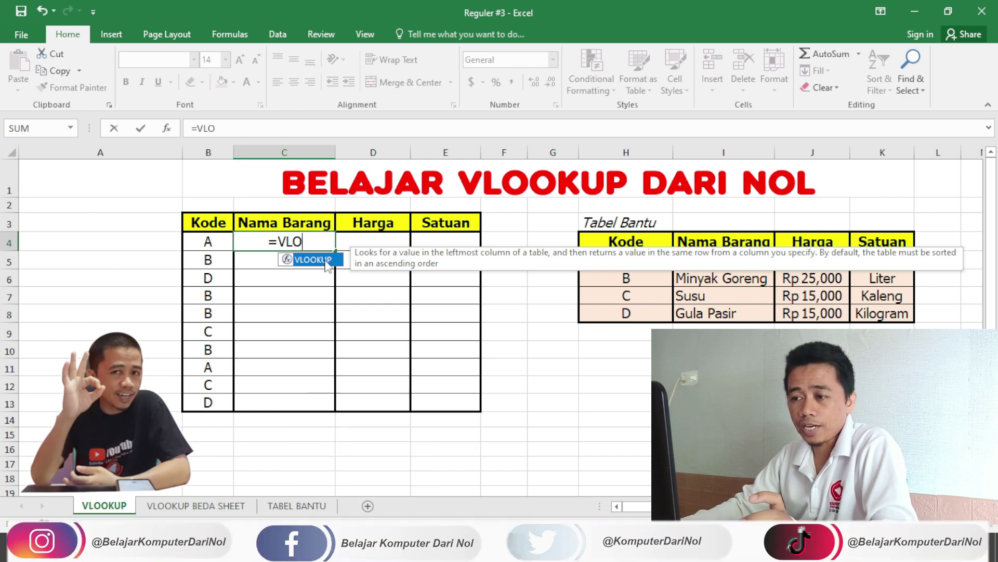
{"action": "key", "text": "Tab"}
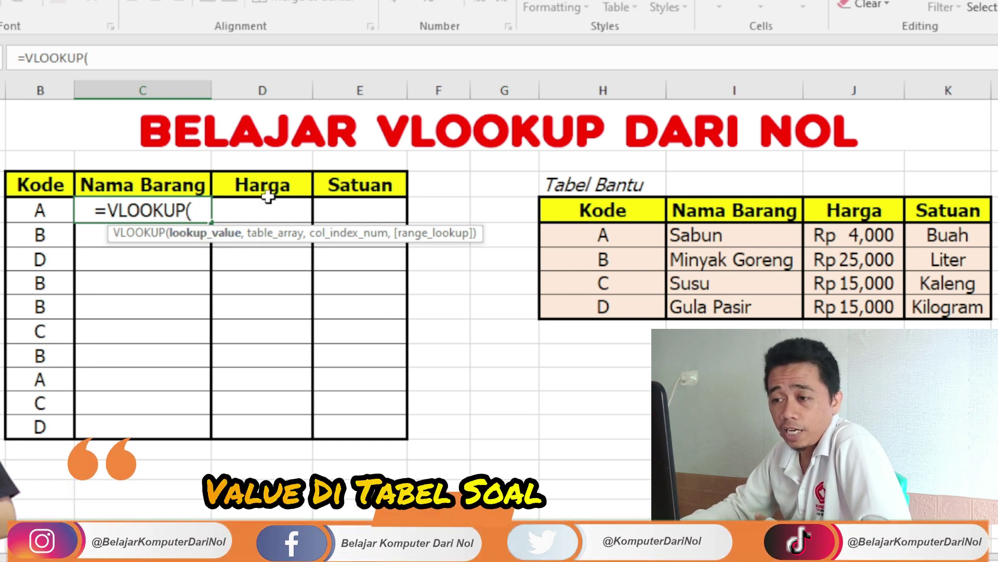
{"action": "left_click", "coordinate": [33, 211]}
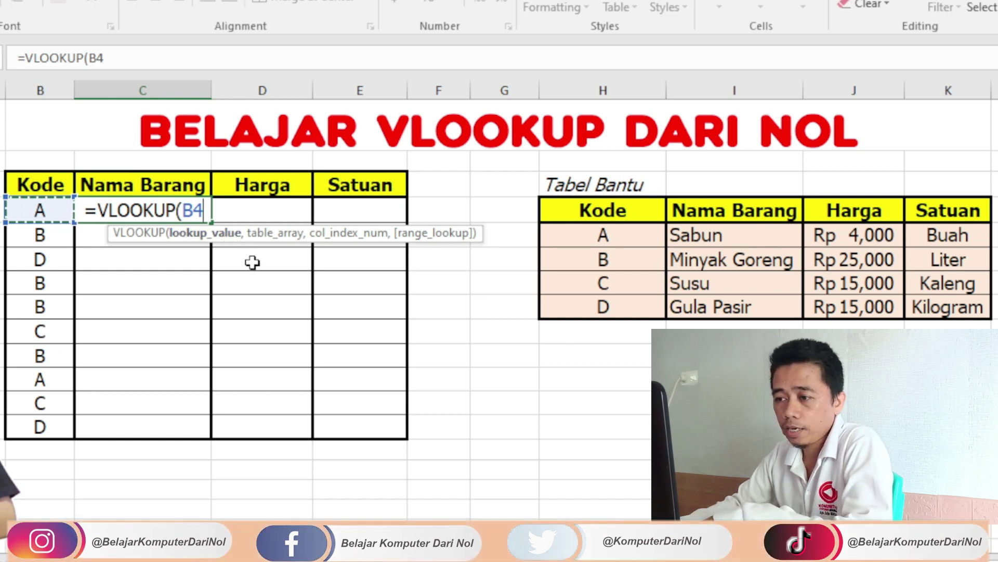
- Add the whole Tabel Bantu as the absolute table array $H$4:$K$8
{"action": "type", "text": ","}
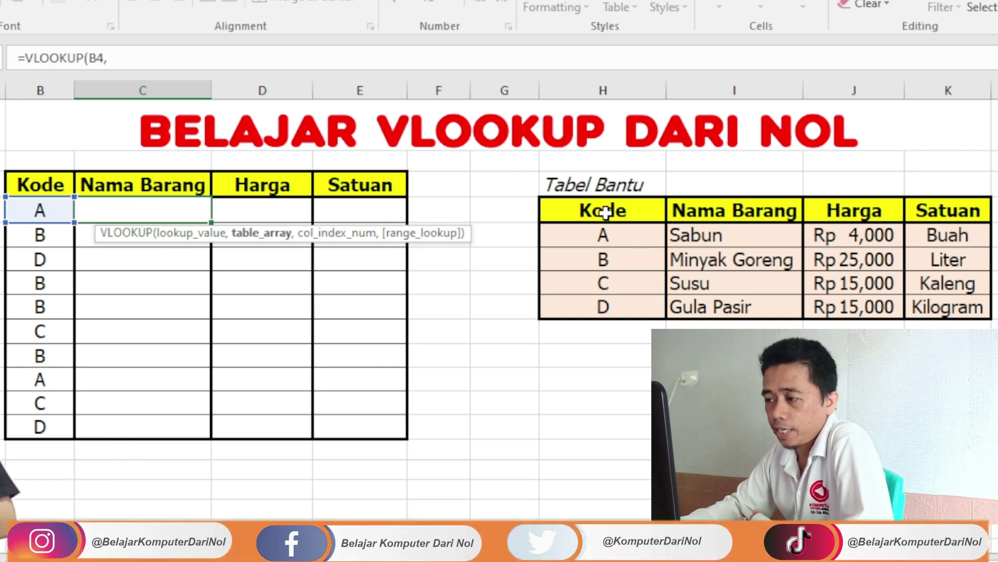
{"action": "left_click_drag", "start_coordinate": [606, 211], "coordinate": [944, 307]}
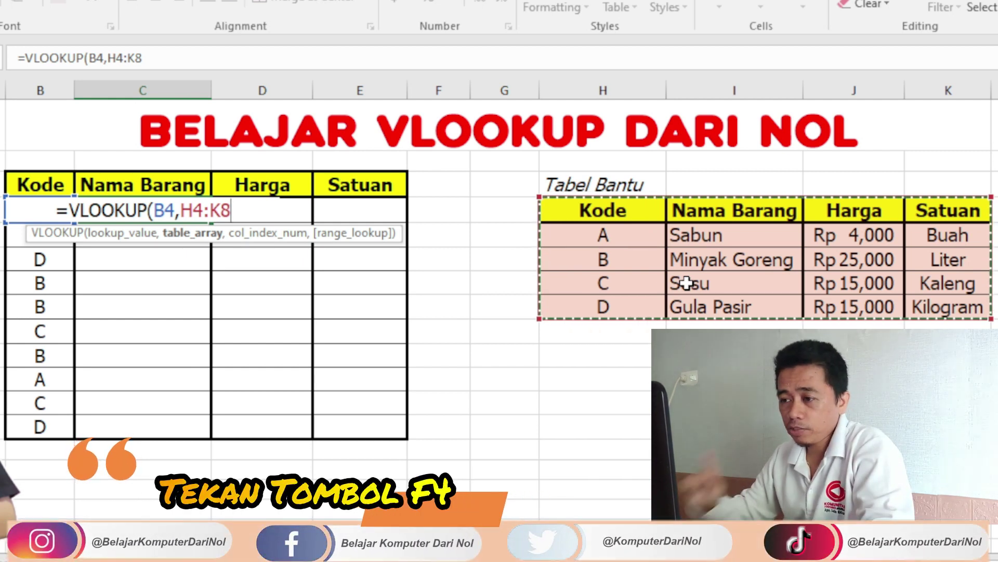
{"action": "key", "text": "F4"}
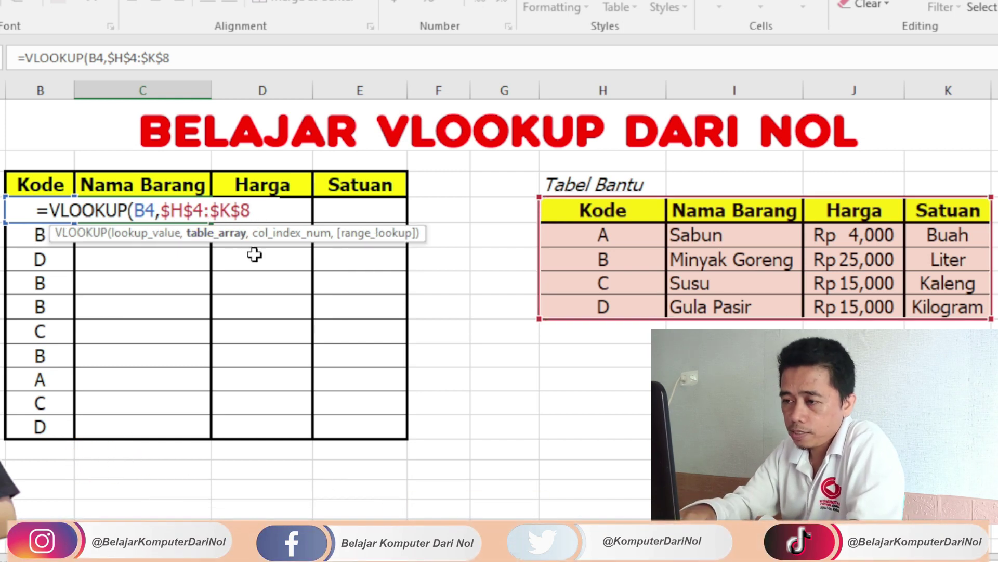
- Complete the formula as =VLOOKUP(B4,$H$4:$K$8,2,0) for column 2 with exact match
{"action": "type", "text": ","}
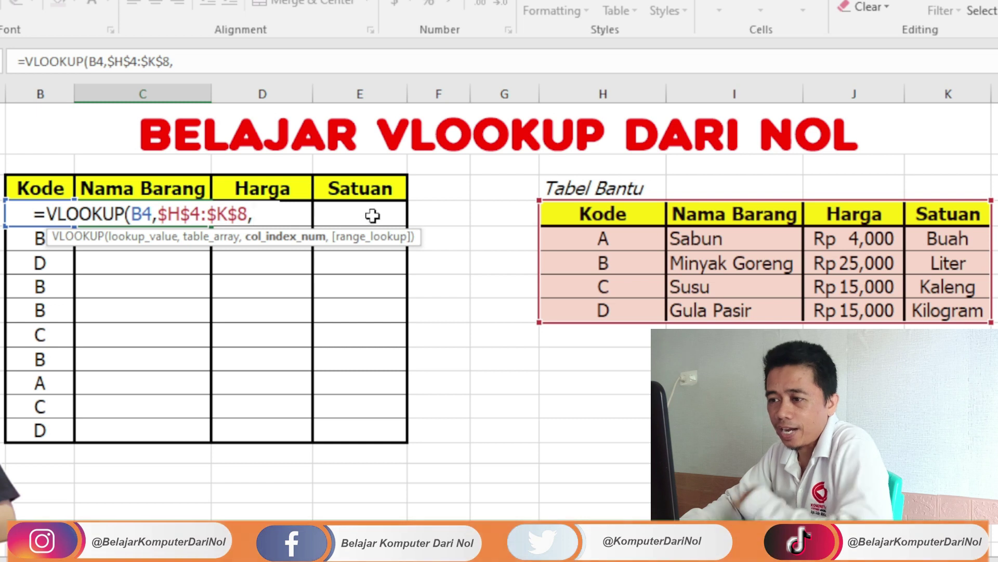
{"action": "type", "text": "2"}
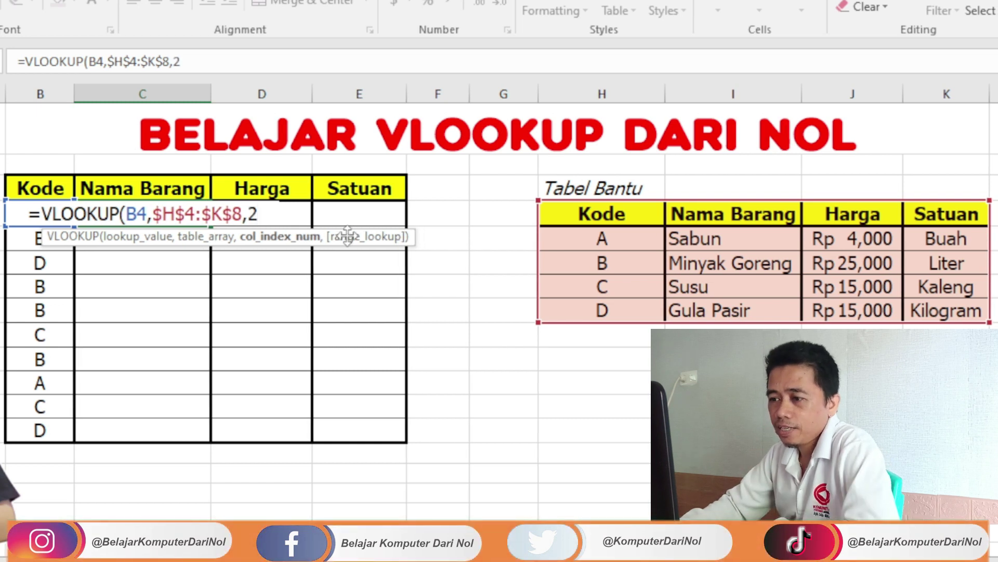
{"action": "type", "text": ","}
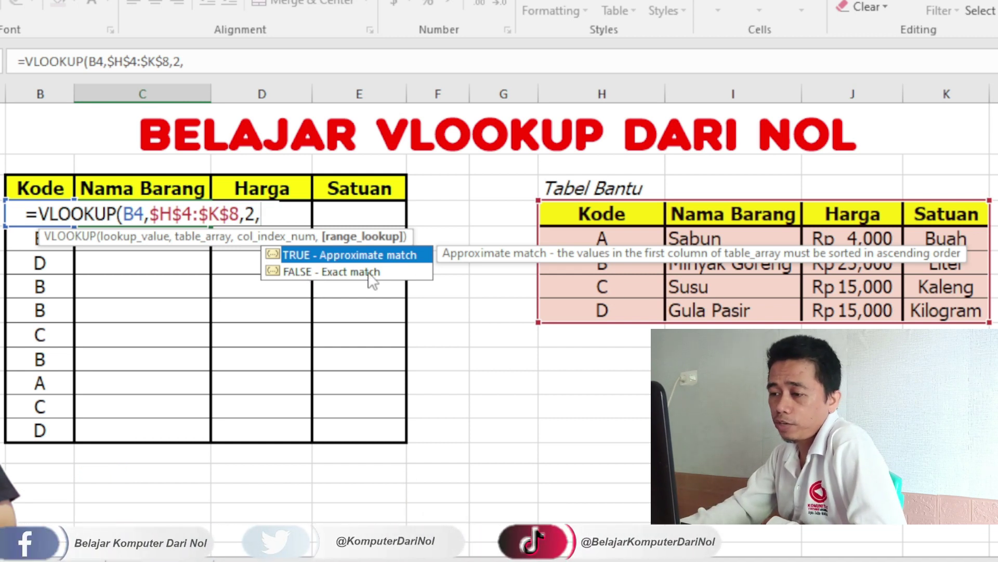
{"action": "left_click", "coordinate": [370, 274]}
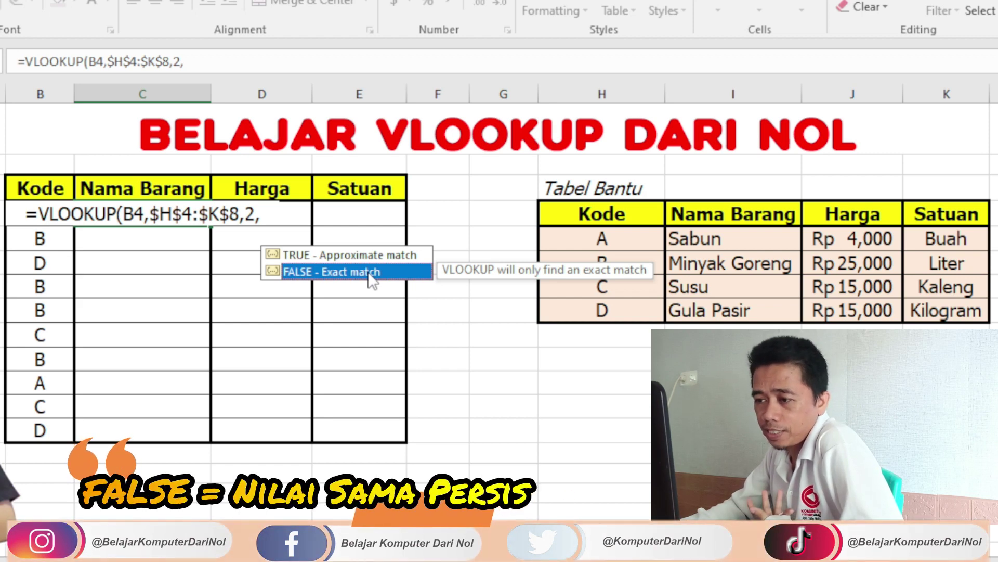
{"action": "double_click", "coordinate": [369, 273]}
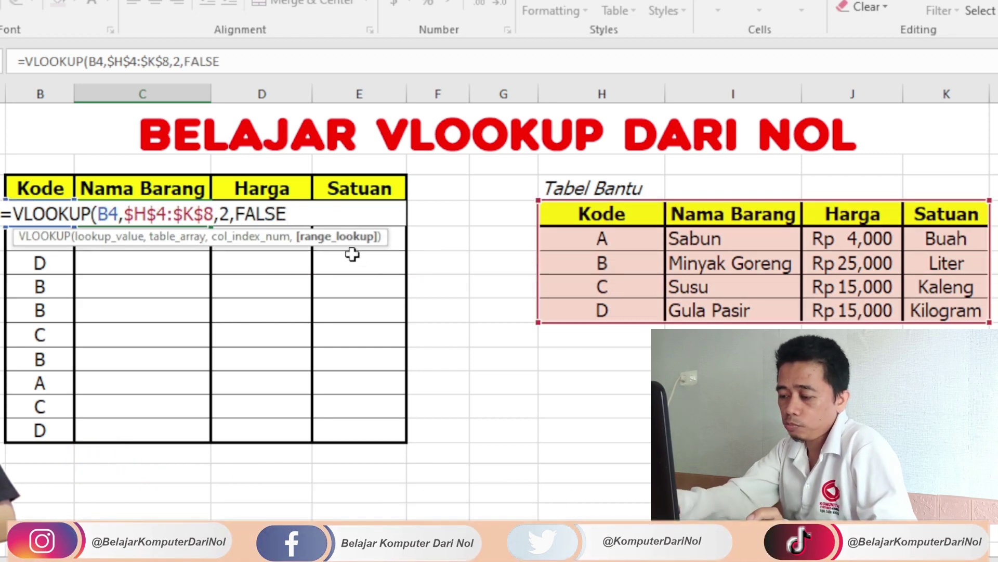
{"action": "type", "text": ")"}
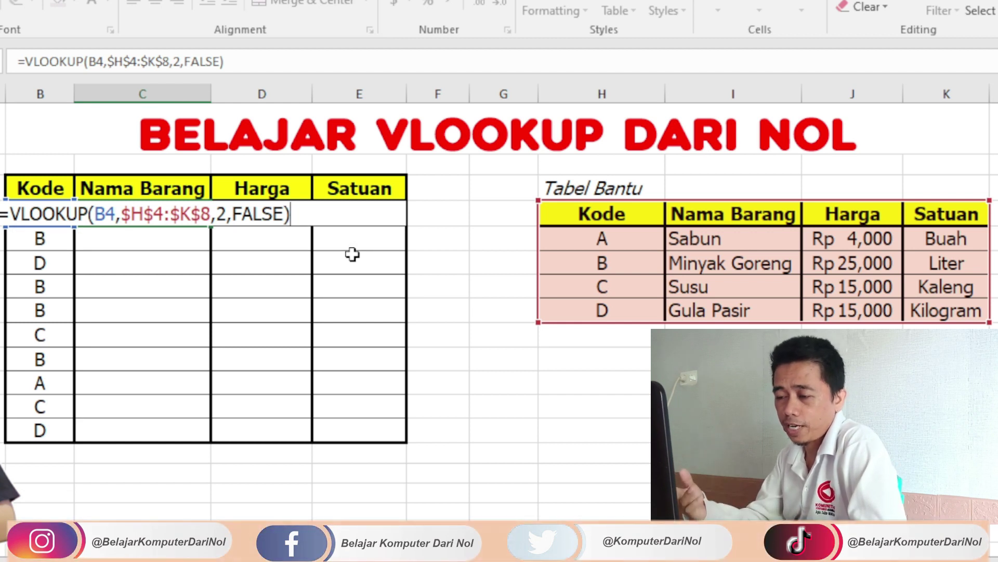
{"action": "key", "text": "BackSpace"}
{"action": "key", "text": "BackSpace"}
{"action": "key", "text": "BackSpace"}
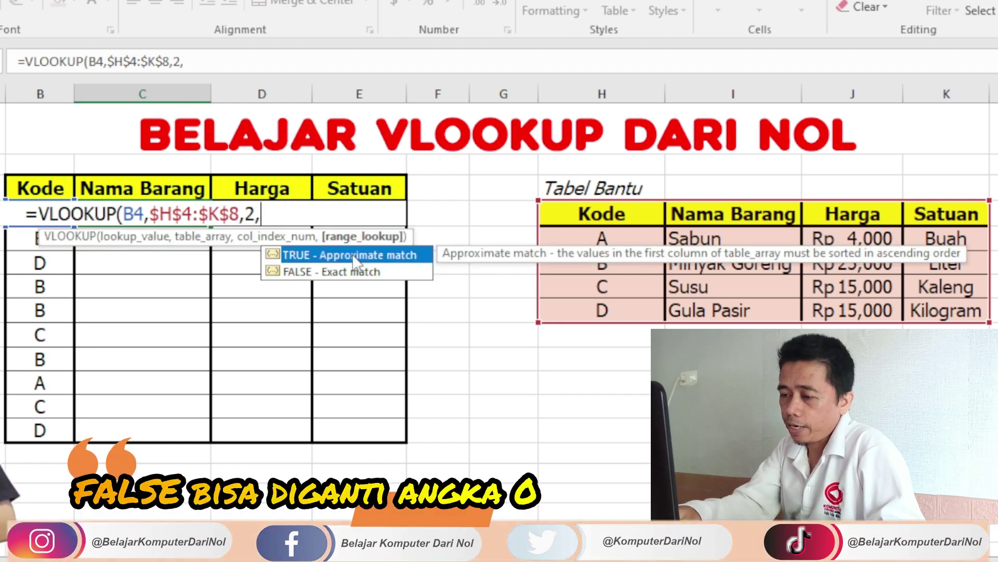
{"action": "type", "text": "0"}
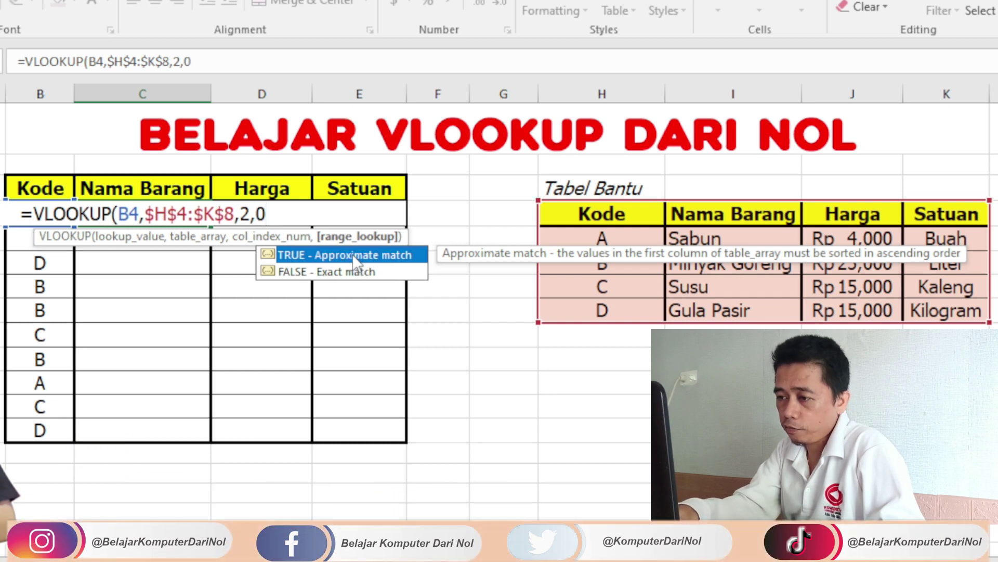
{"action": "type", "text": ")"}
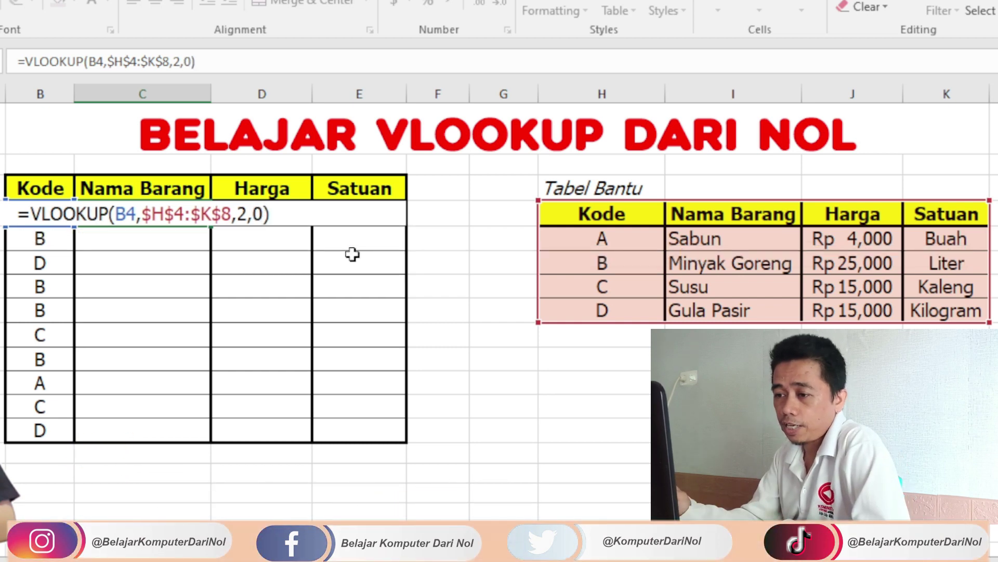
- Commit the C4 formula and copy it down through C13
{"action": "key", "text": "Return"}
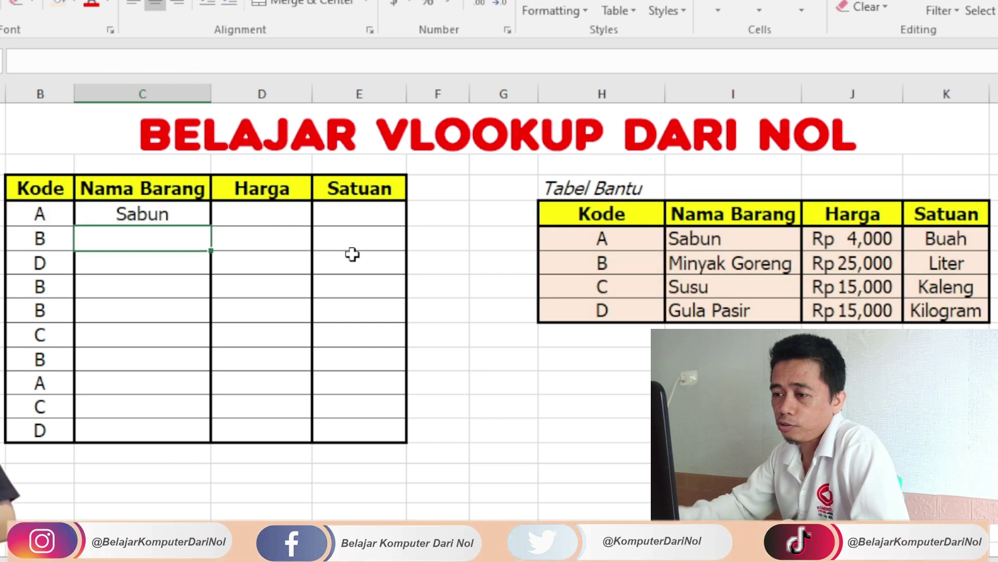
{"action": "left_click", "coordinate": [166, 214]}
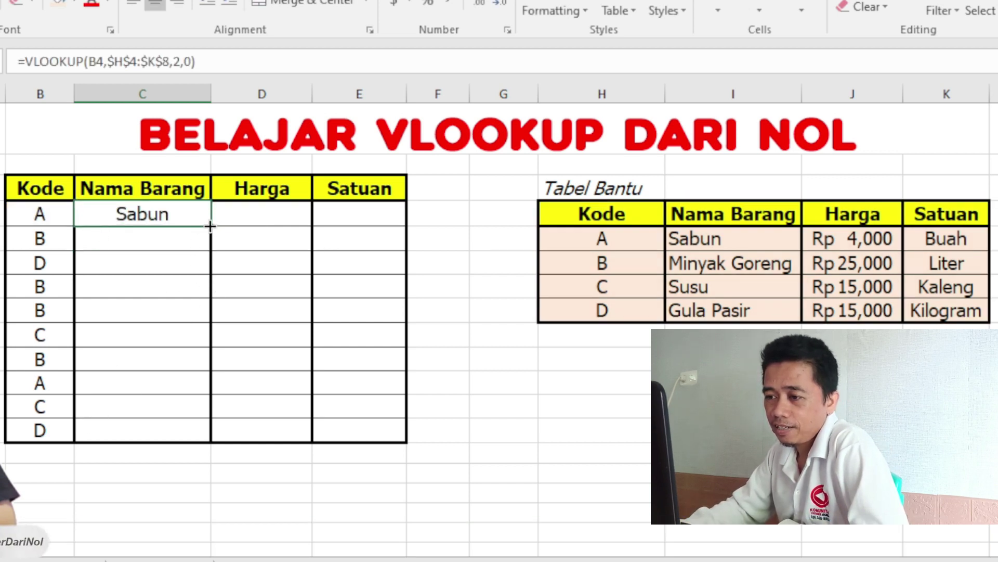
{"action": "left_click_drag", "start_coordinate": [210, 226], "coordinate": [203, 441]}
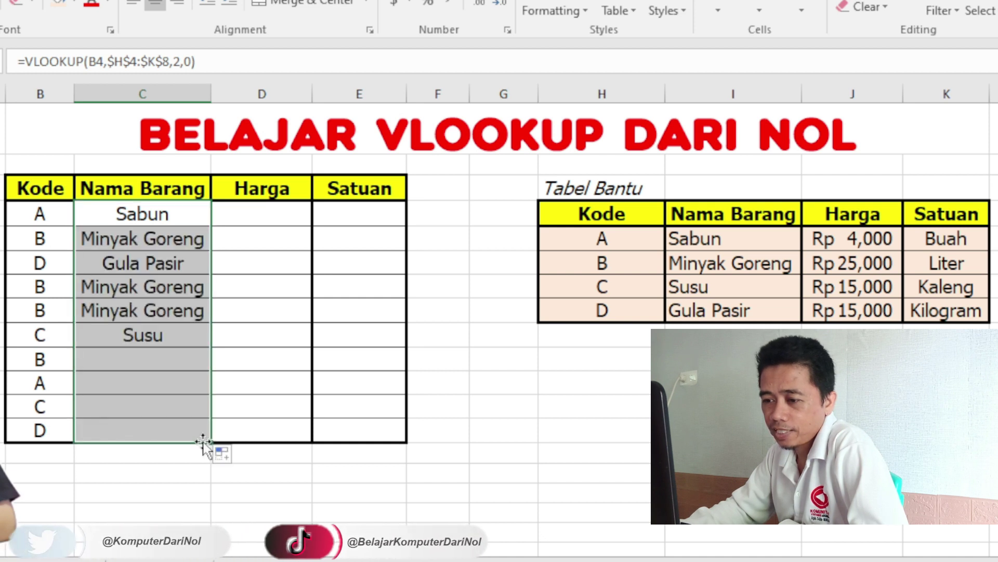
{"action": "left_click", "coordinate": [568, 351]}
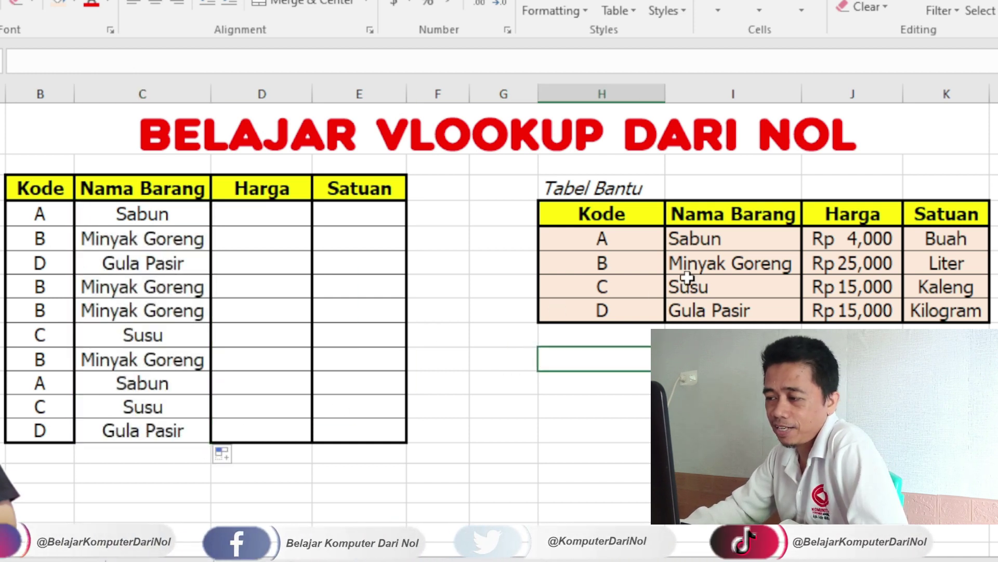
- Verify the filled Nama Barang formulas reference the matching Kode cells, e.g. B9 and B13
{"action": "left_click", "coordinate": [37, 217]}
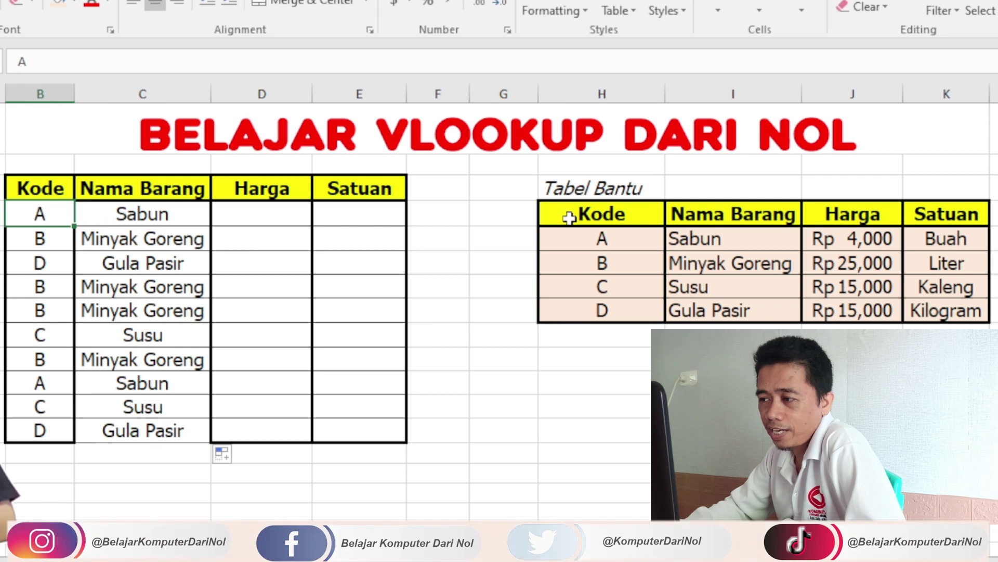
{"action": "left_click", "coordinate": [634, 266]}
{"action": "left_click", "coordinate": [43, 245]}
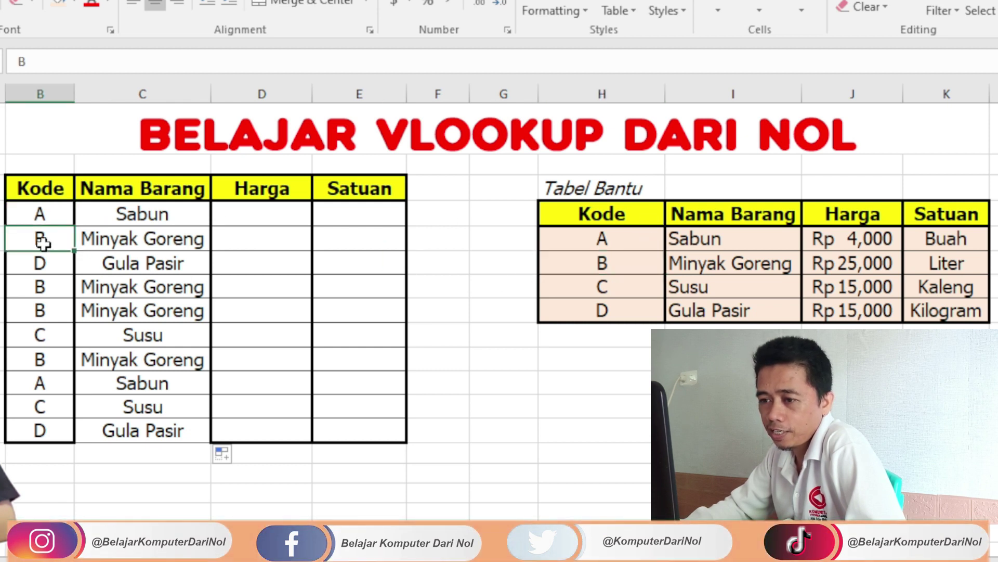
{"action": "left_click", "coordinate": [41, 326]}
{"action": "left_click", "coordinate": [183, 338]}
{"action": "left_click", "coordinate": [47, 430]}
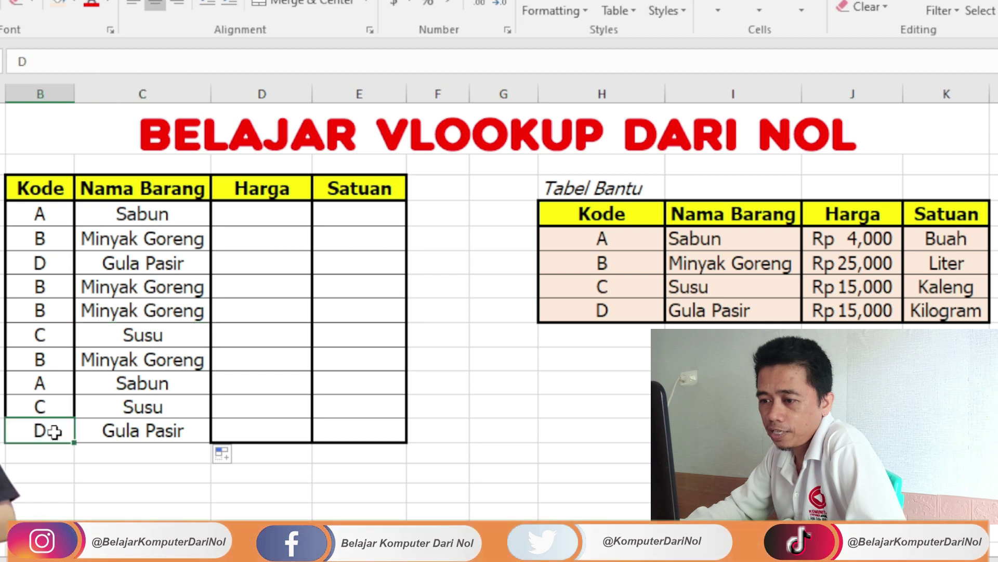
{"action": "left_click", "coordinate": [151, 431]}
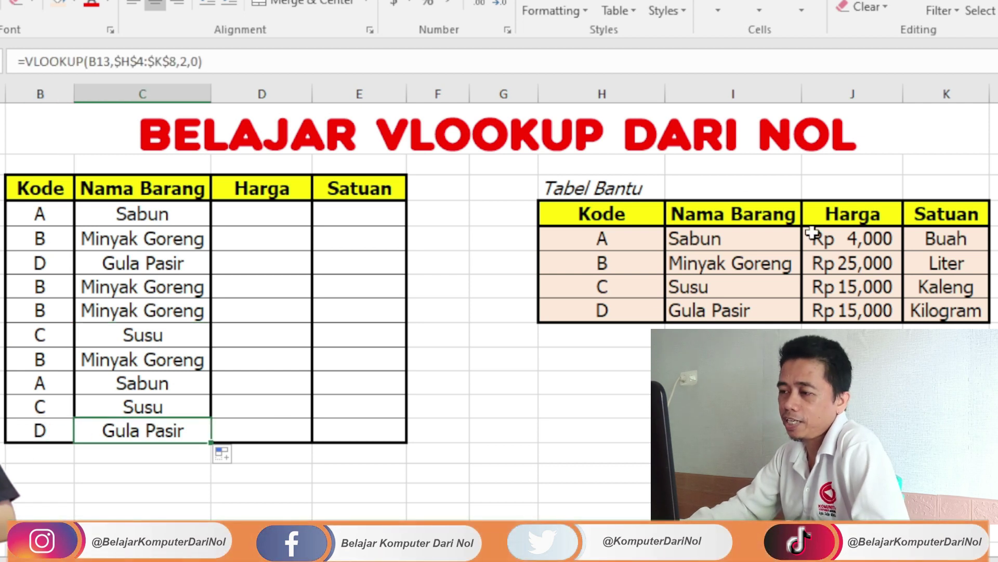
- Enter =VLOOKUP(B4,$H$4:$K$8,3,FALSE) in D4 and fill Harga down to D13
{"action": "left_click", "coordinate": [236, 214]}
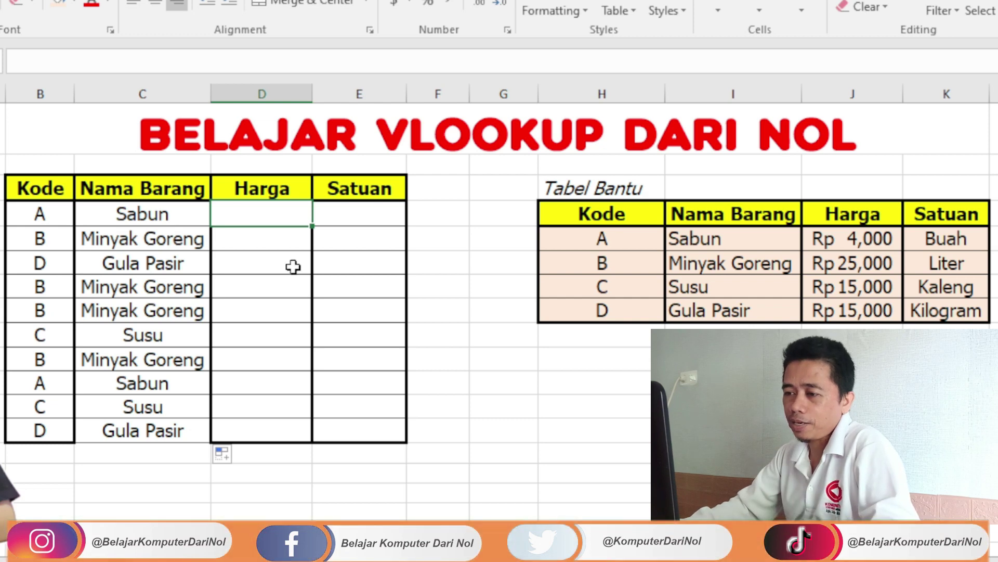
{"action": "type", "text": "=VLOOKUP("}
{"action": "type", "text": "B4,$H$4:$K$8"}
{"action": "key", "text": "F4"}
{"action": "type", "text": ","}
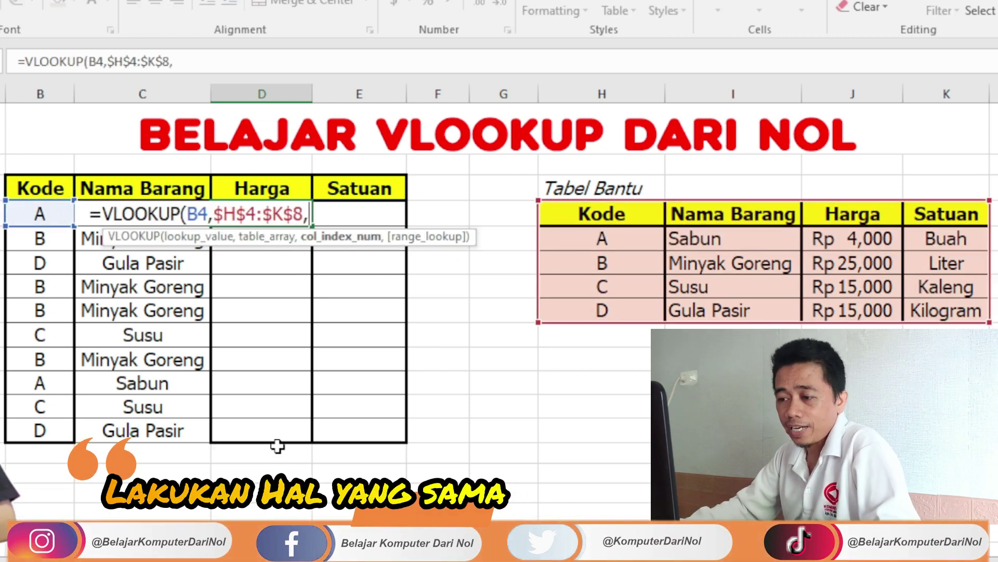
{"action": "type", "text": "3,FALSE"}
{"action": "key", "text": "Return"}
{"action": "double_click", "coordinate": [311, 225]}
- Enter =VLOOKUP(B4,$H$4:$K$8,4,0) for Satuan and fill it down through E13
{"action": "left_click", "coordinate": [359, 214]}
{"action": "type", "text": "=VLOOKUP(B4,$H$4:$K$8,"}
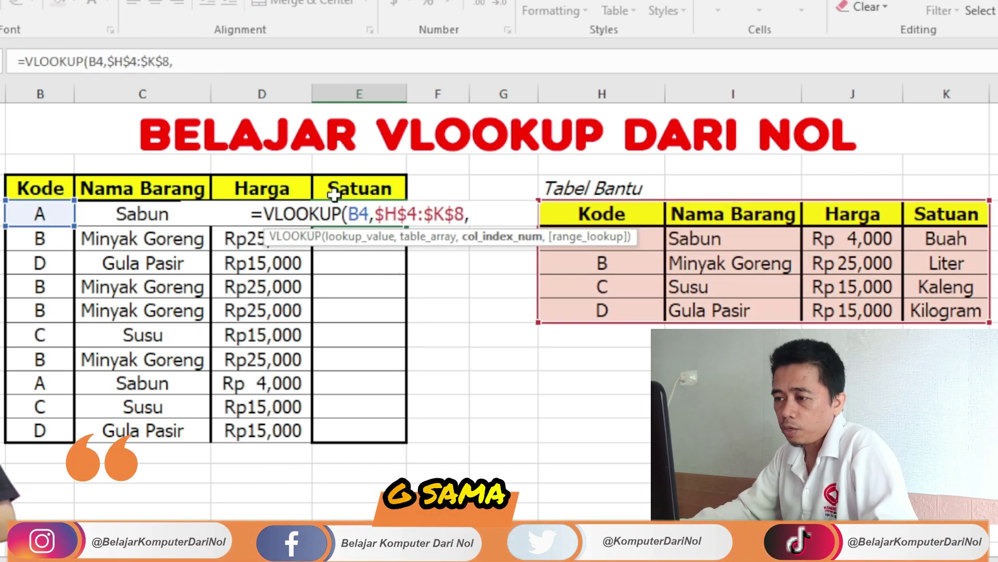
{"action": "type", "text": "4,0)"}
{"action": "double_click", "coordinate": [406, 224]}
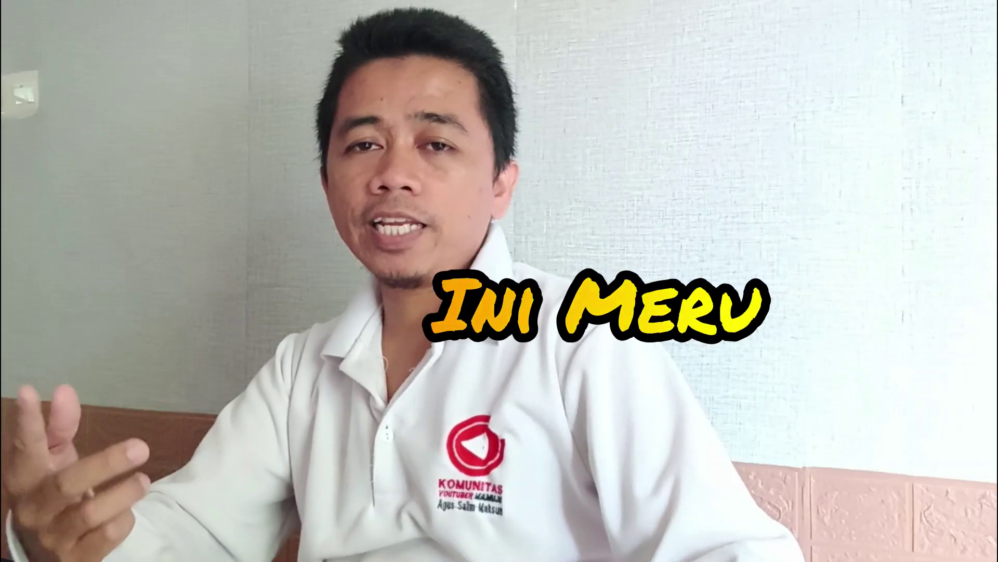